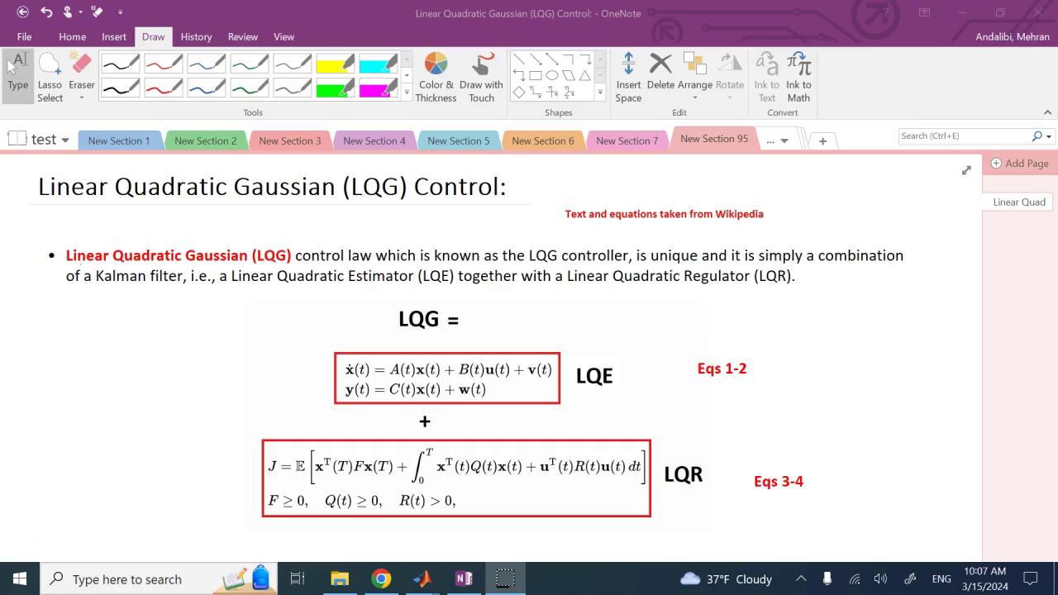
Select the blue pen in the Draw tab's Tools gallery for inking.
left_click(207, 87)
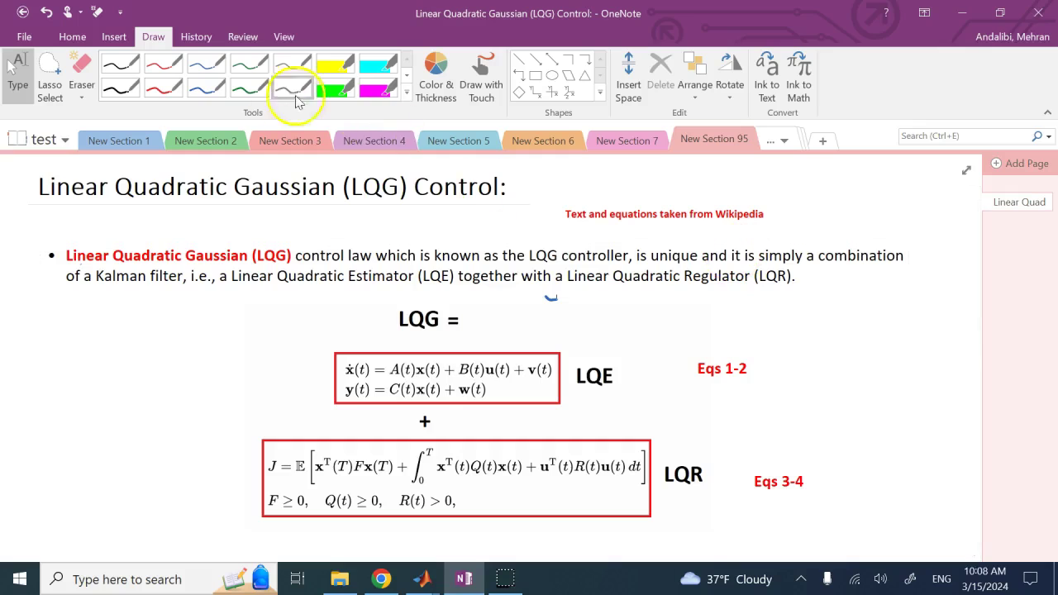
left_click(207, 88)
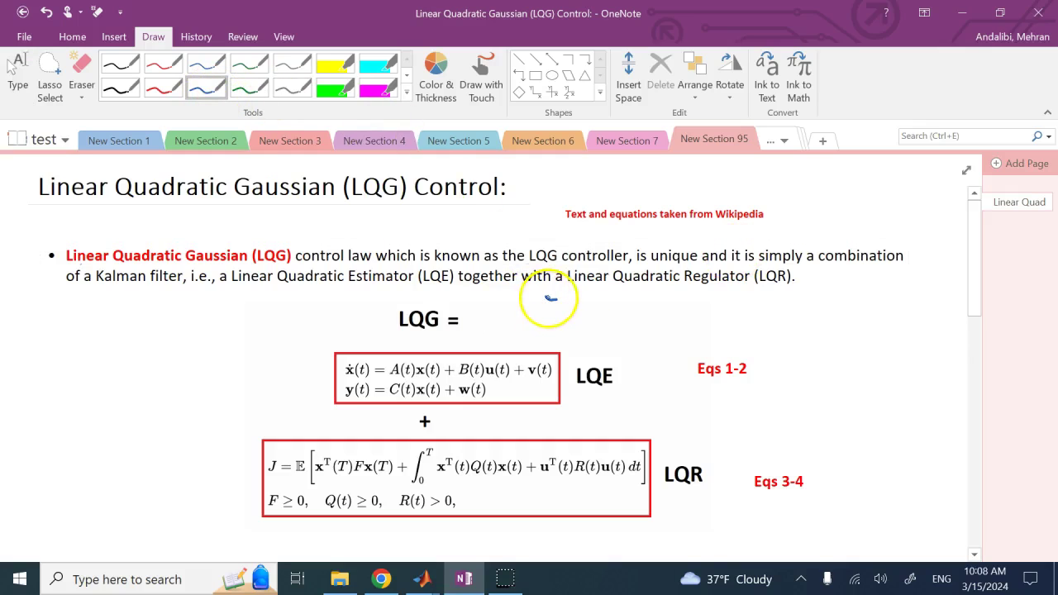
Underline the LQR and LQE phrases in the paragraph and the 'LQG =' heading in blue.
left_click_drag(549, 299, 812, 291)
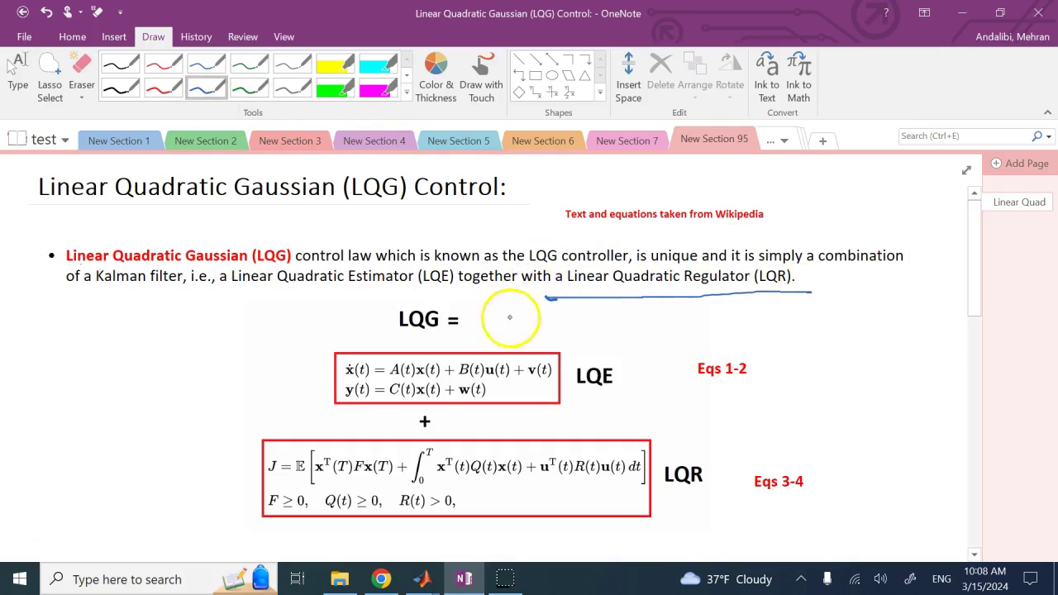
left_click_drag(457, 289, 230, 290)
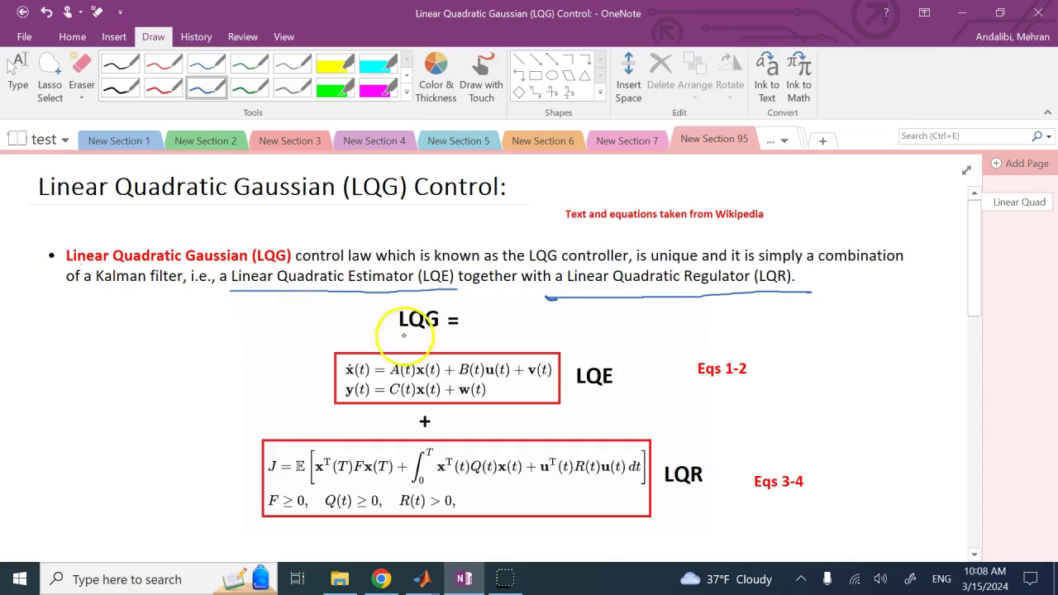
left_click_drag(397, 325, 471, 328)
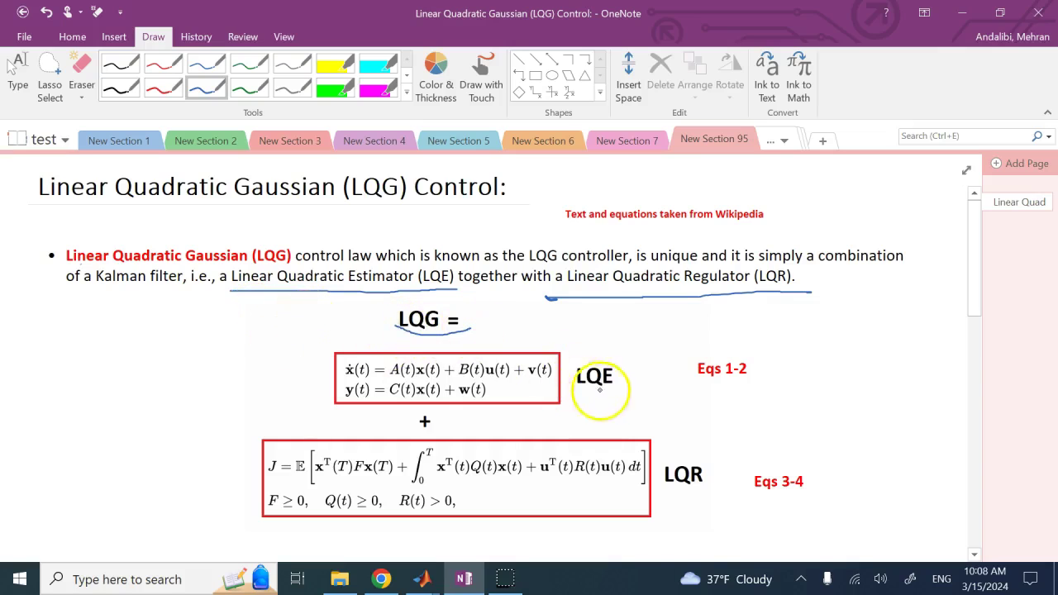
Circle the LQE label and the plus sign, and underline the noise terms v(t) and w(t).
mouse_move(602, 385)
left_mouse_down()
mouse_move(590, 389)
mouse_move(585, 355)
mouse_move(601, 382)
left_mouse_up()
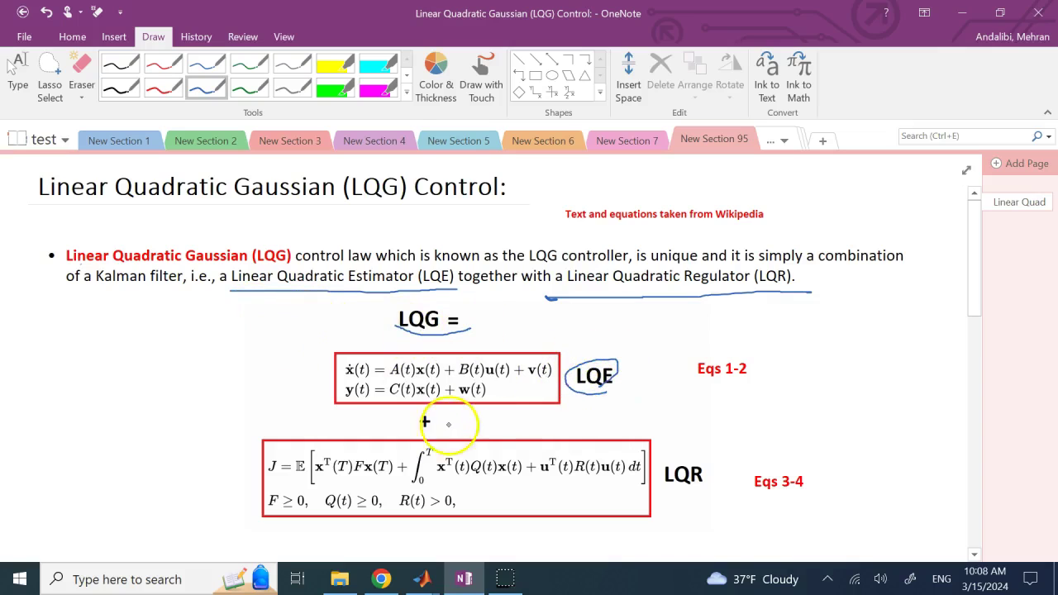
mouse_move(449, 423)
left_mouse_down()
mouse_move(426, 432)
mouse_move(416, 409)
mouse_move(444, 424)
left_mouse_up()
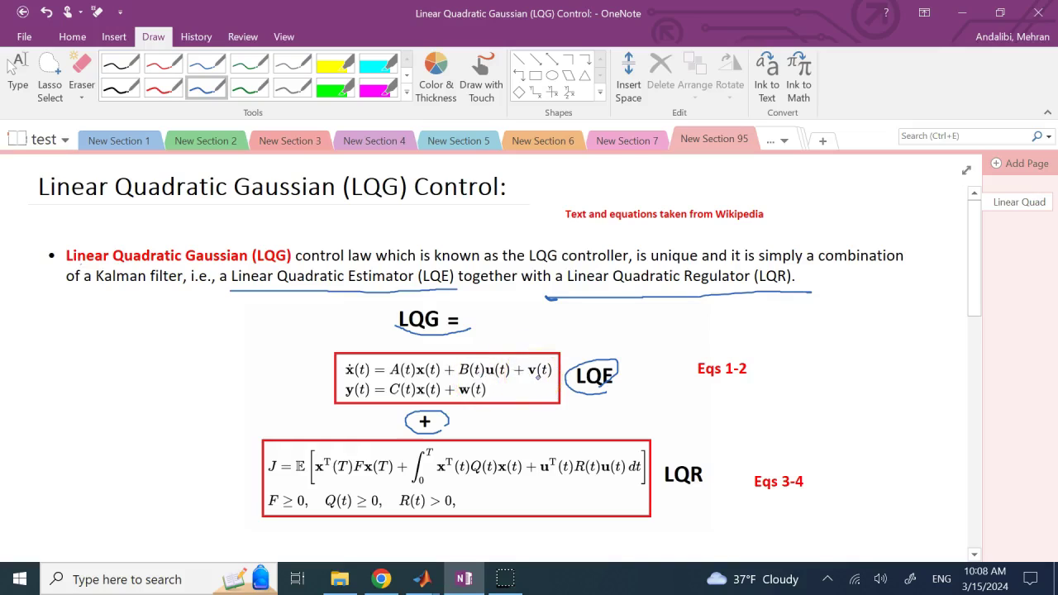
left_click_drag(550, 380, 460, 398)
scroll(462, 397, "down", 1)
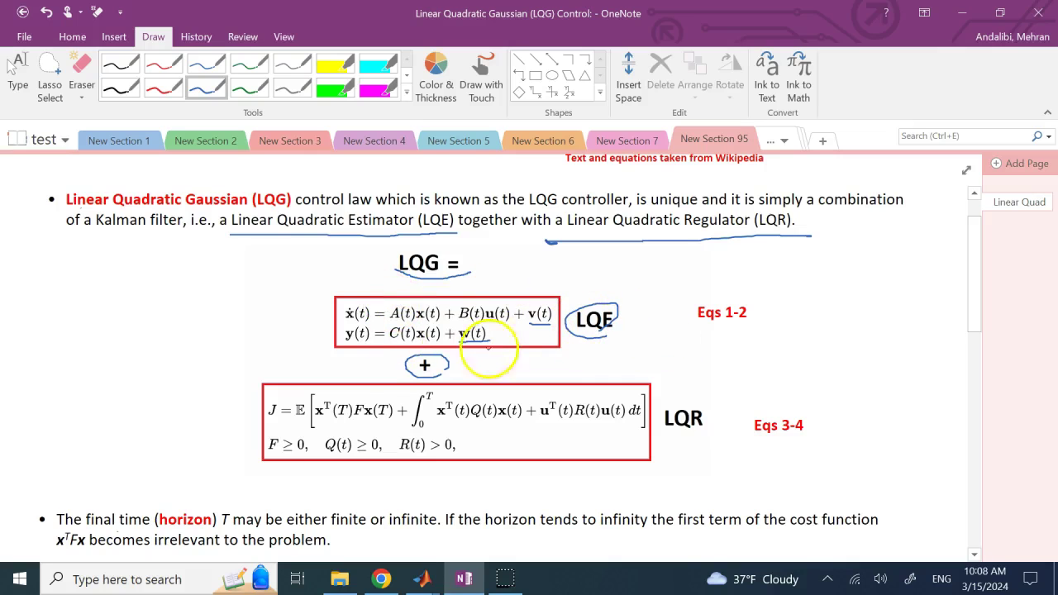
Underline u(t) = −K(t)x̂(t) in Eq 5 with blue ink, then return to the page top.
scroll(403, 405, "down", 3)
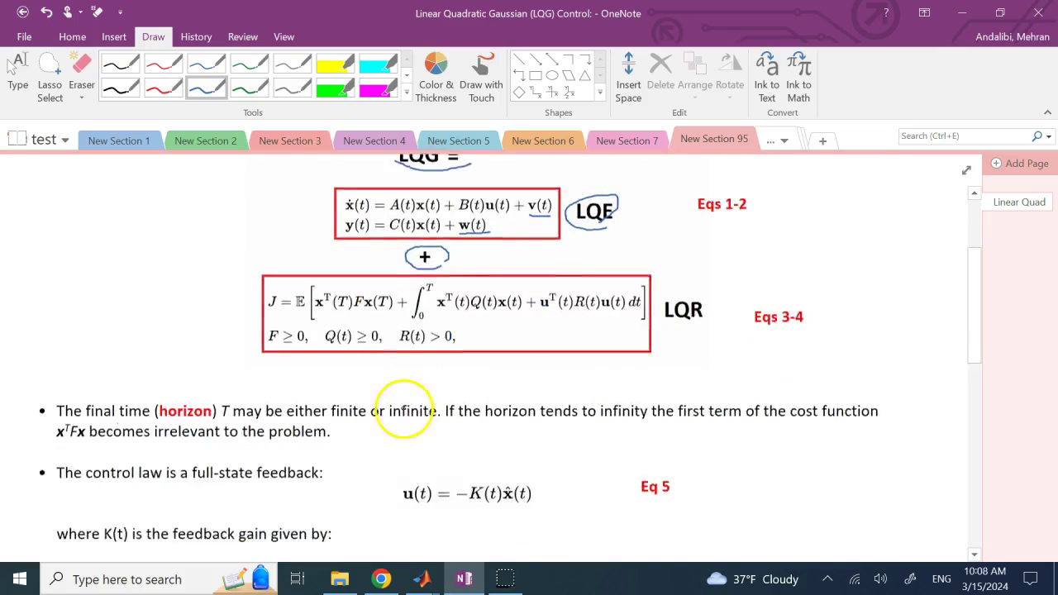
mouse_move(396, 447)
left_mouse_down()
mouse_move(534, 449)
mouse_move(512, 427)
left_mouse_up()
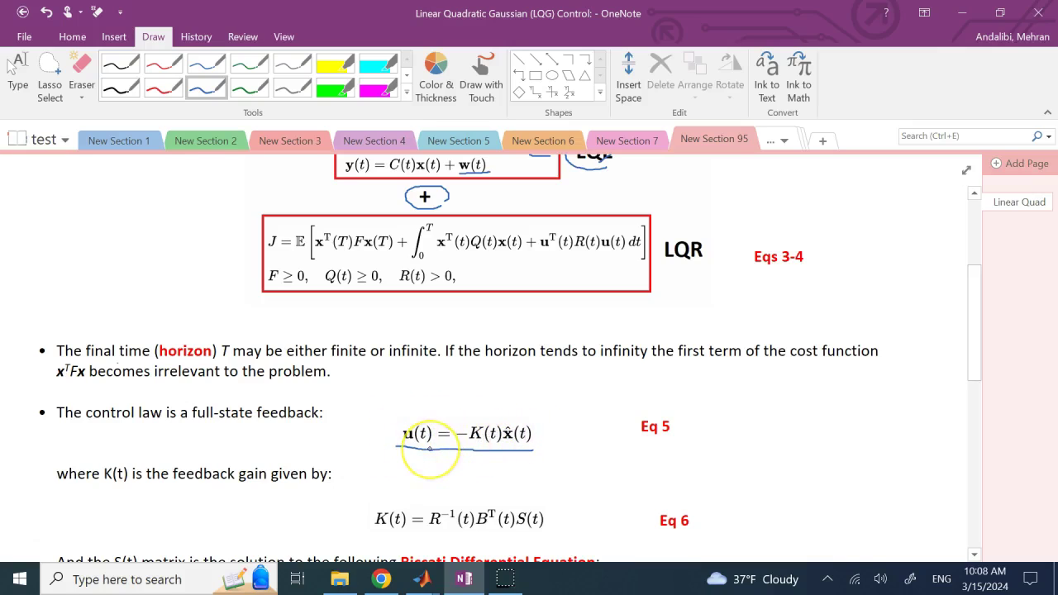
scroll(430, 448, "up", 3)
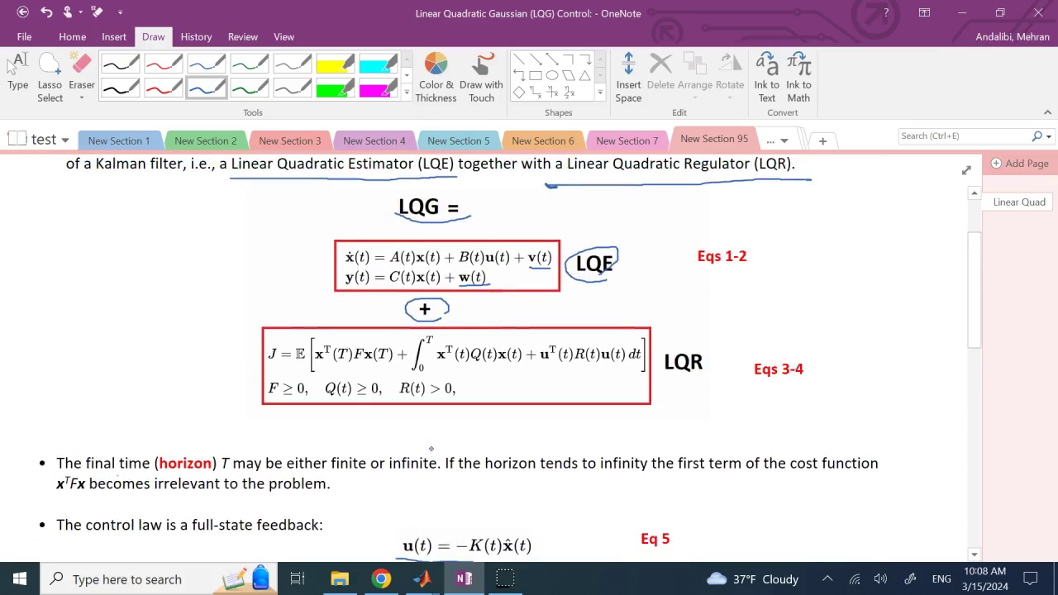
scroll(430, 452, "up", 1)
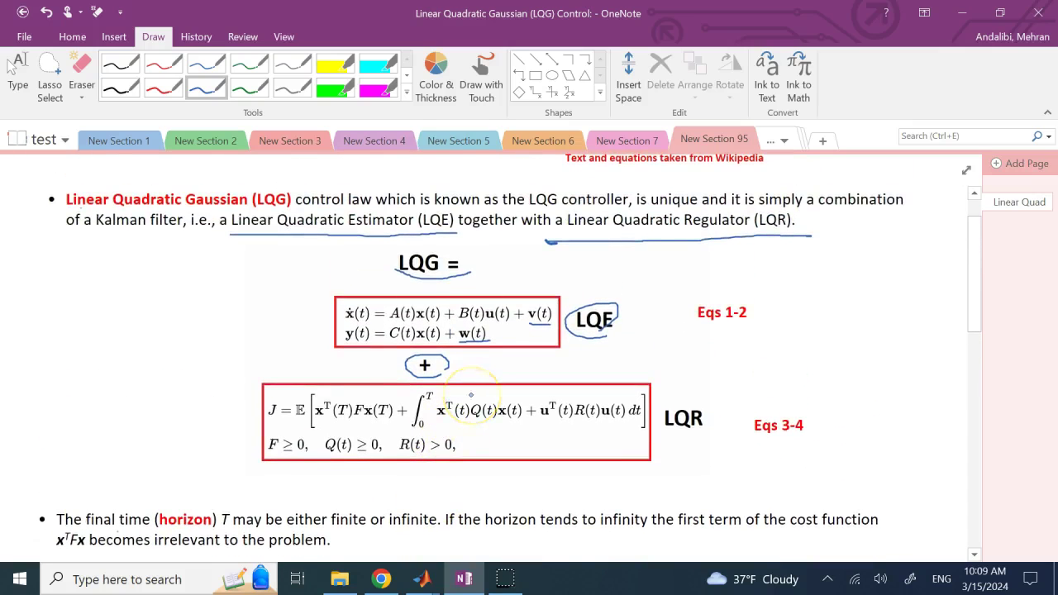
scroll(470, 395, "up", 1)
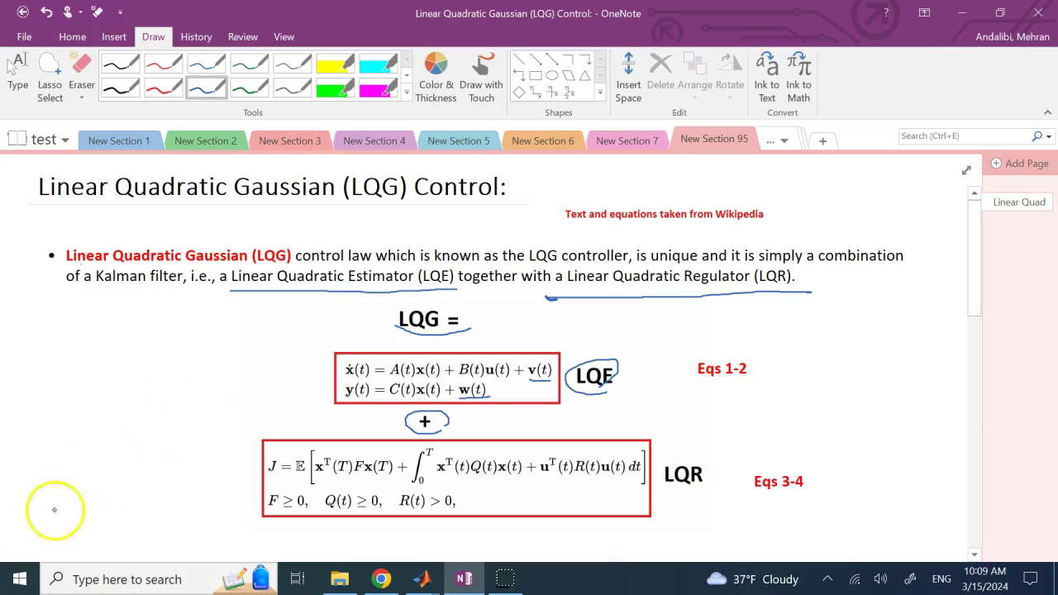
Underline W⁻¹ in Eq 9 with the blue pen.
key("super+shift+s")
key("Escape")
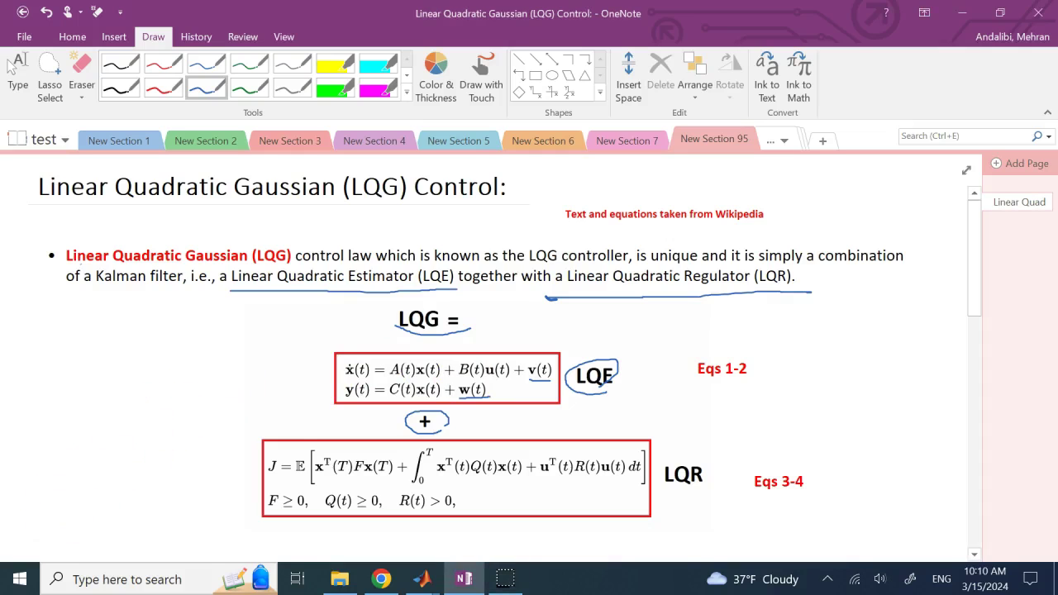
scroll(156, 312, "down", 1)
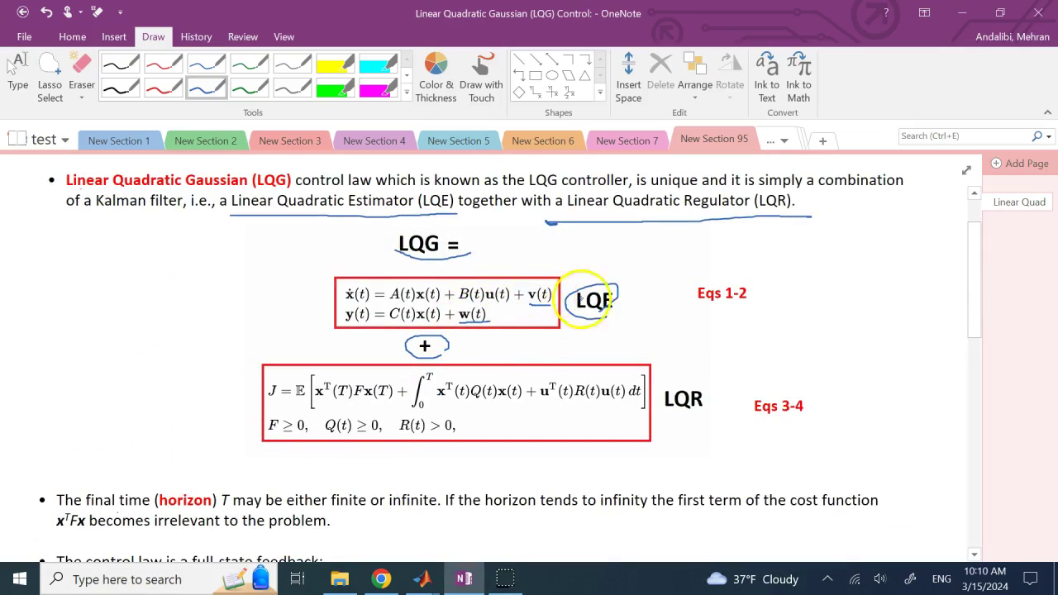
scroll(513, 298, "down", 8)
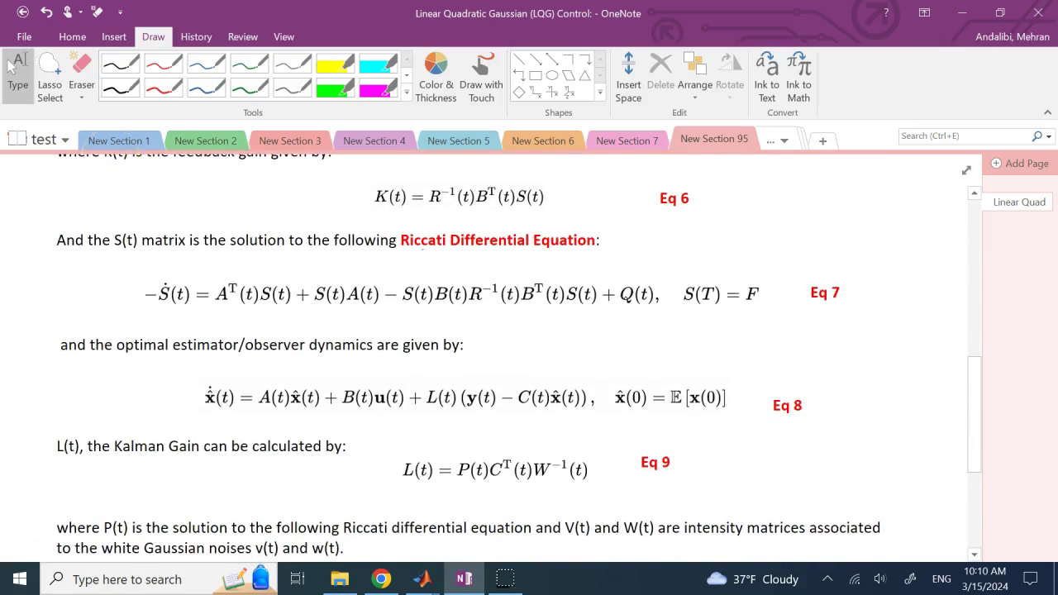
scroll(111, 190, "down", 2)
left_click_drag(538, 372, 552, 371)
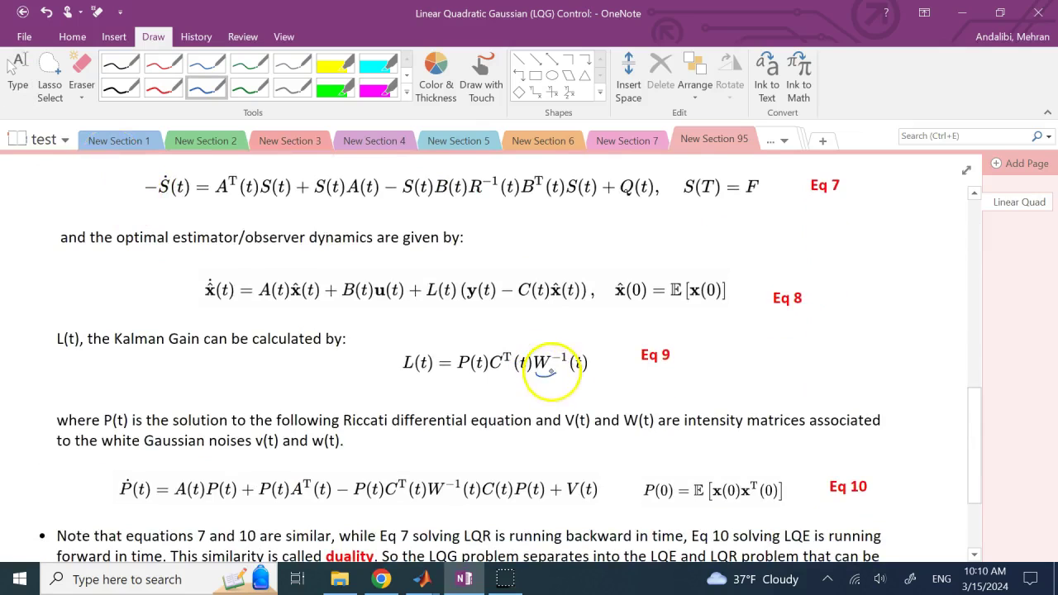
Underline V(t) in Eq 10 and scroll back up the page.
scroll(177, 350, "up", 3)
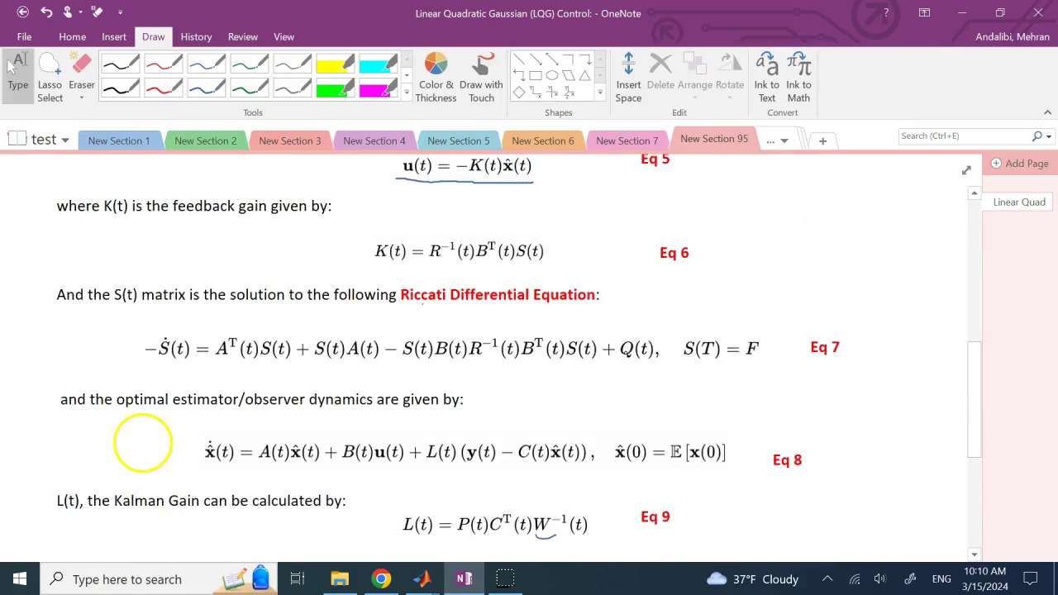
scroll(143, 444, "down", 3)
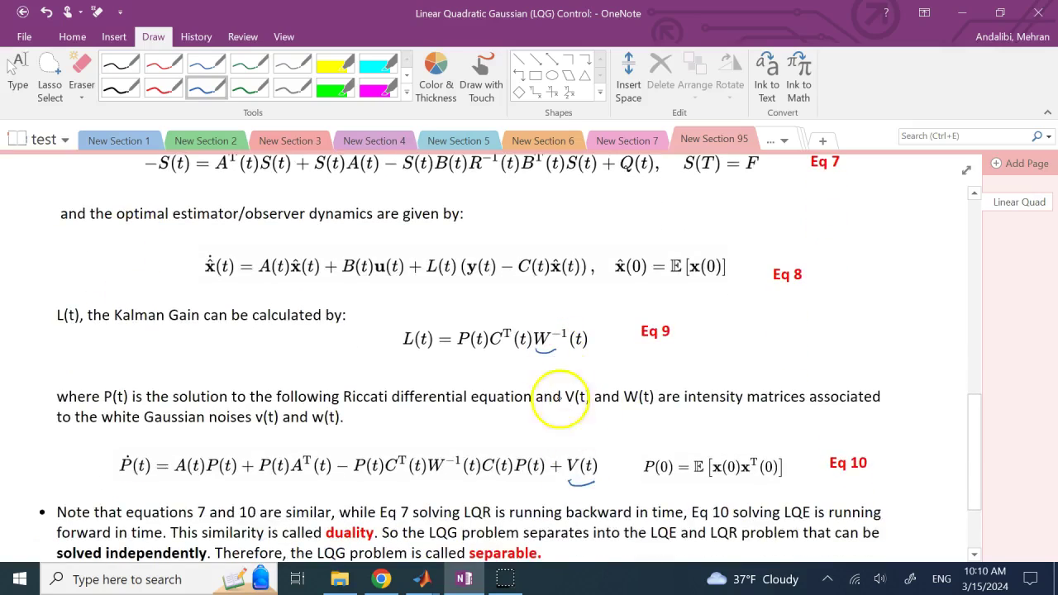
left_click_drag(568, 478, 593, 480)
scroll(156, 402, "up", 6)
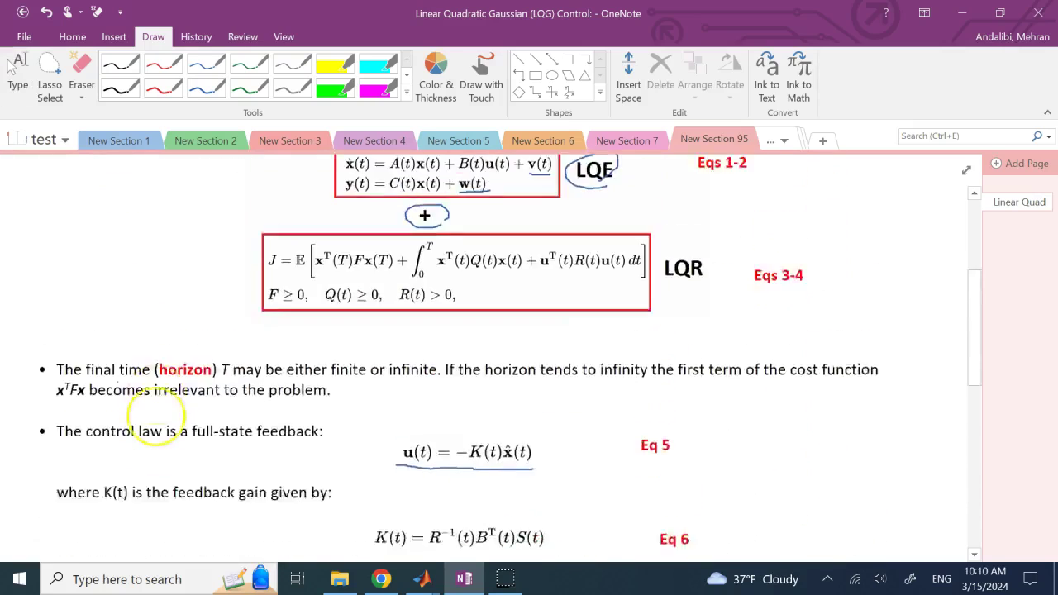
scroll(153, 417, "up", 1)
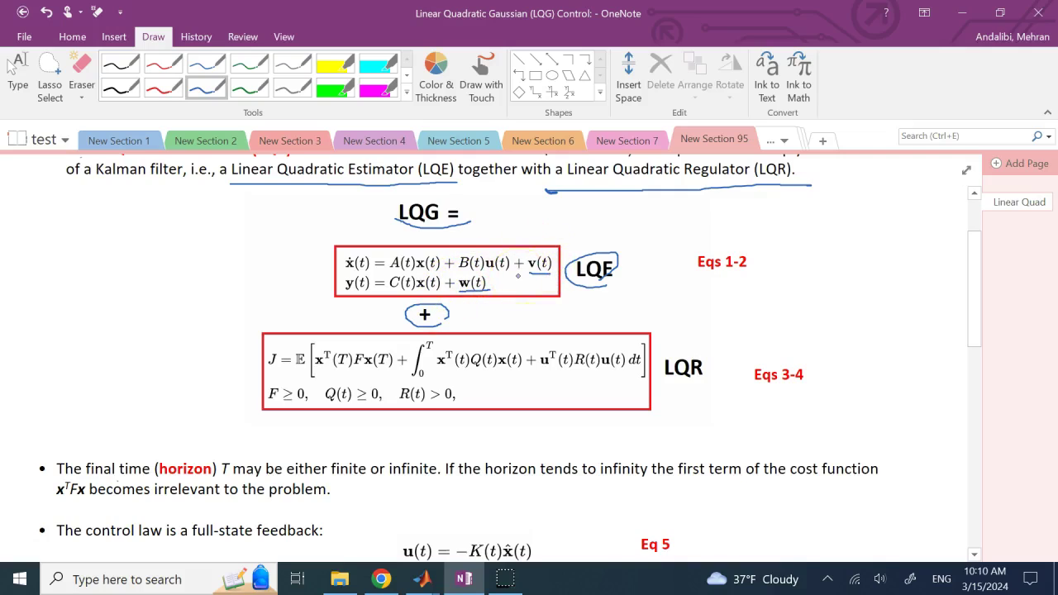
Mark J, underline the integral, and circle the xᵀQx and uᵀRu terms and the LQR label.
left_click_drag(267, 369, 278, 368)
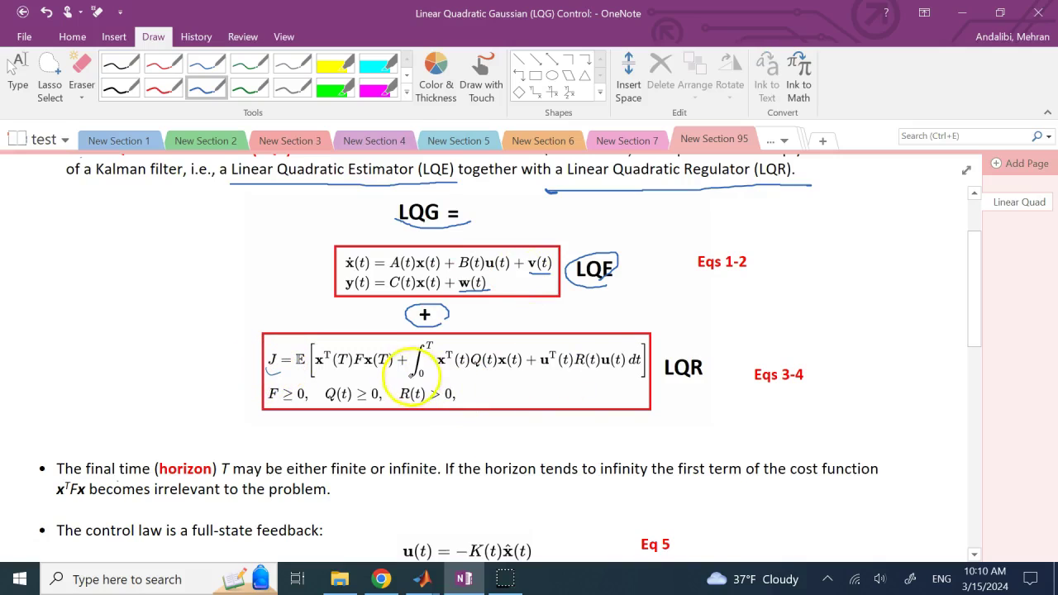
left_click_drag(405, 376, 646, 374)
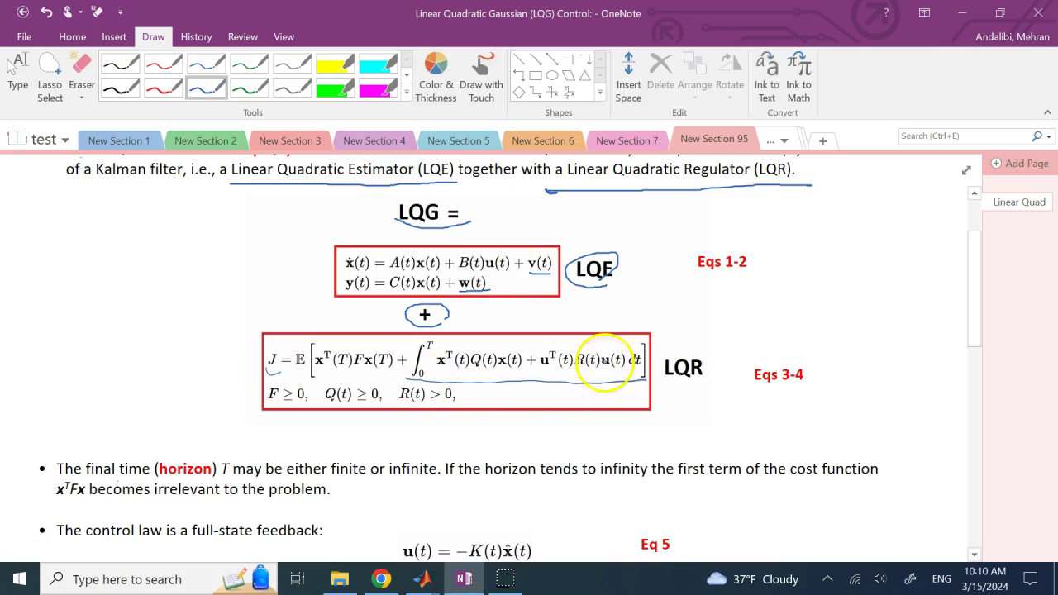
mouse_move(452, 364)
left_mouse_down()
mouse_move(426, 362)
mouse_move(438, 347)
mouse_move(529, 357)
mouse_move(473, 374)
left_mouse_up()
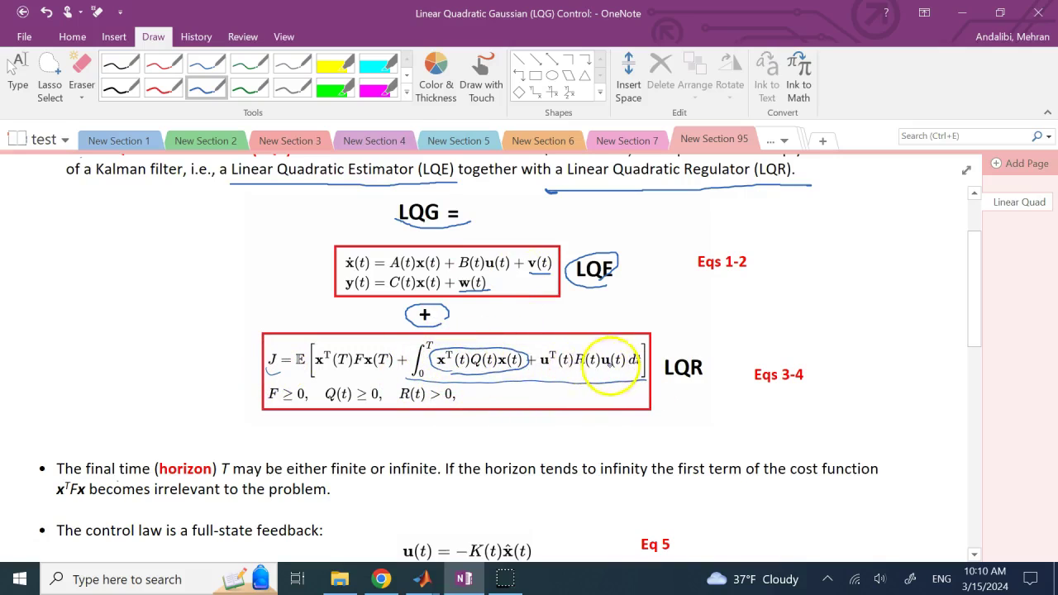
mouse_move(560, 370)
left_mouse_down()
mouse_move(625, 369)
mouse_move(544, 368)
mouse_move(534, 354)
mouse_move(582, 349)
mouse_move(625, 366)
left_mouse_up()
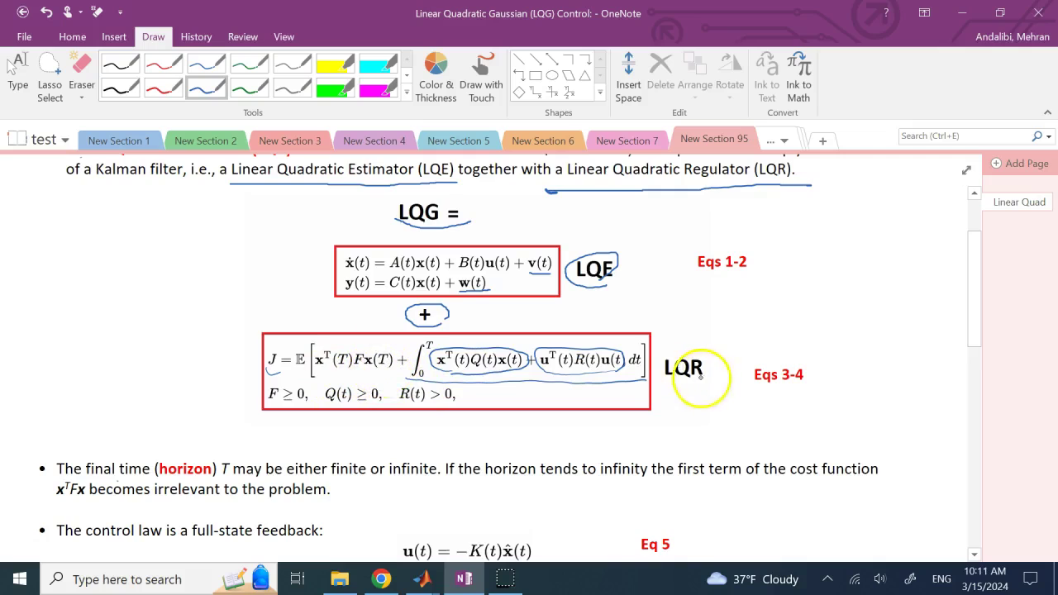
left_click_drag(686, 374, 696, 369)
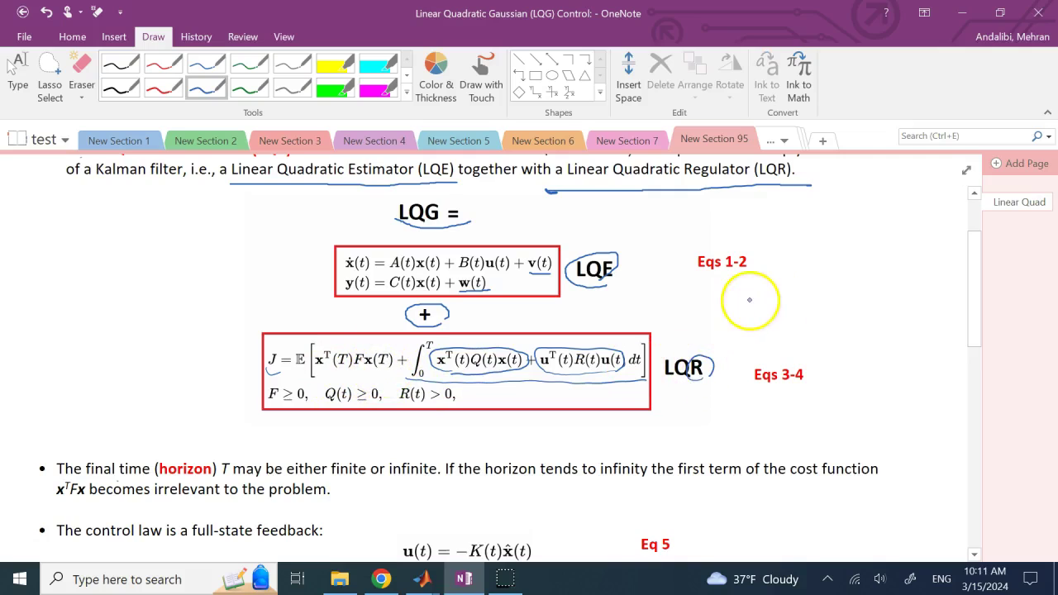
Handwrite 'x(t) → ∞, t → T' beside Eqs 3-4 and underline the horizon T phrase and terminal cost term.
mouse_move(742, 305)
left_mouse_down()
mouse_move(766, 301)
mouse_move(774, 309)
mouse_move(786, 297)
mouse_move(794, 310)
mouse_move(847, 299)
left_mouse_up()
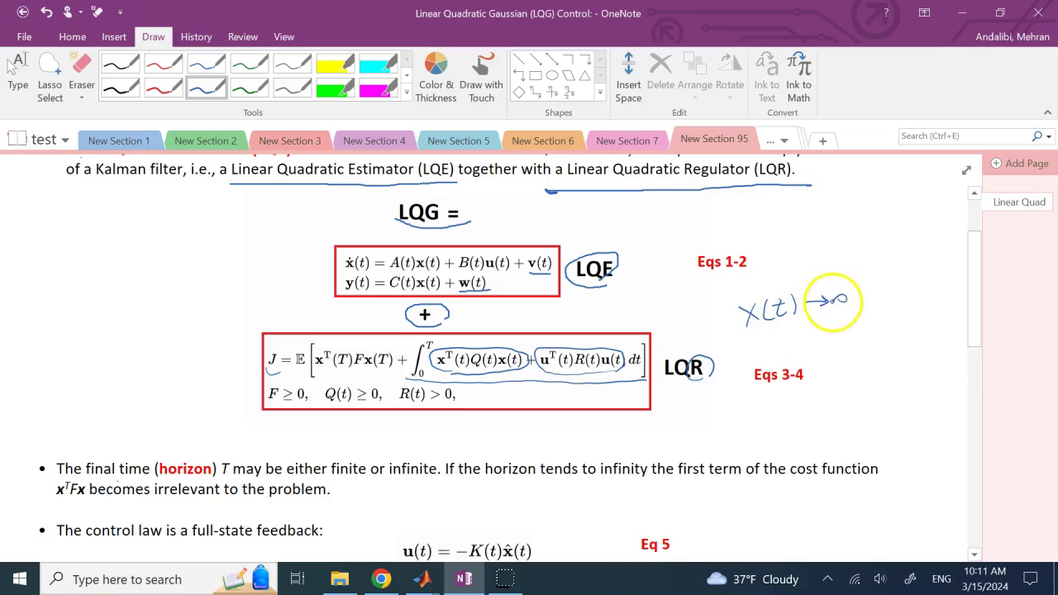
mouse_move(750, 338)
left_mouse_down()
mouse_move(768, 336)
mouse_move(760, 348)
mouse_move(791, 340)
mouse_move(786, 348)
mouse_move(811, 331)
mouse_move(800, 352)
left_mouse_up()
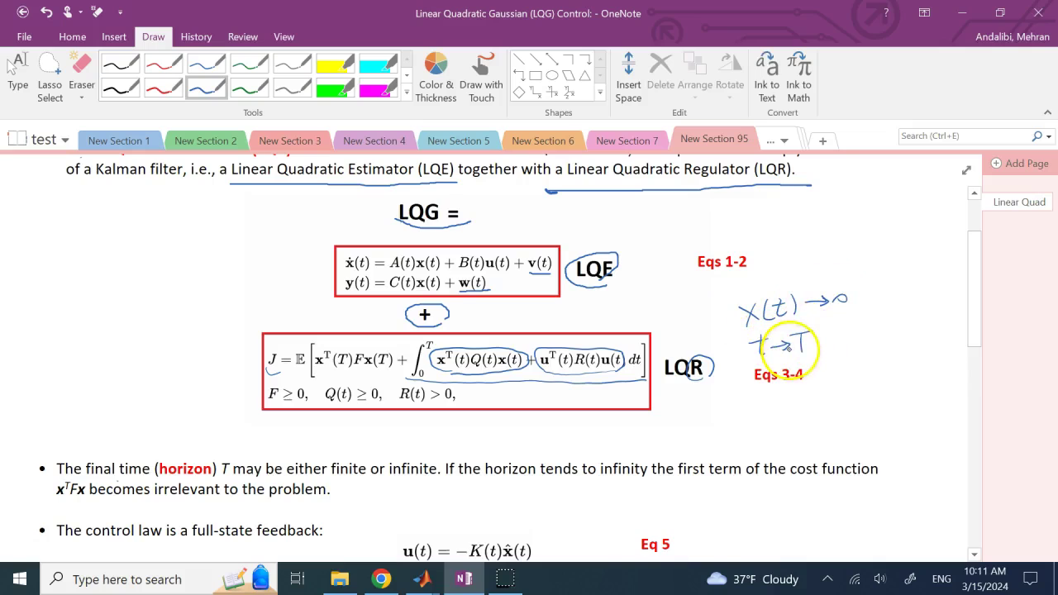
left_click_drag(84, 484, 242, 480)
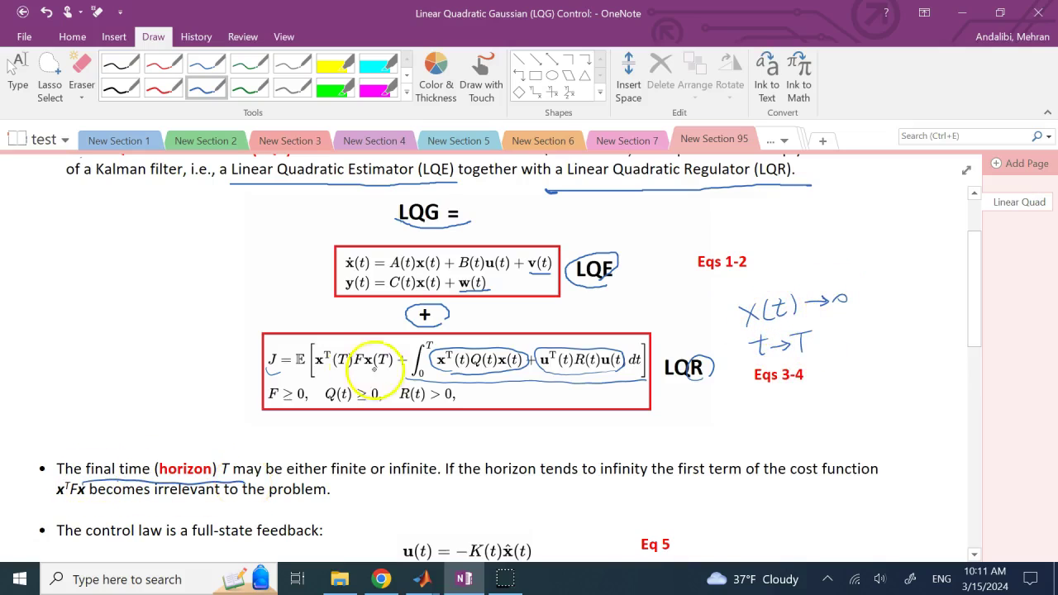
left_click_drag(395, 371, 319, 372)
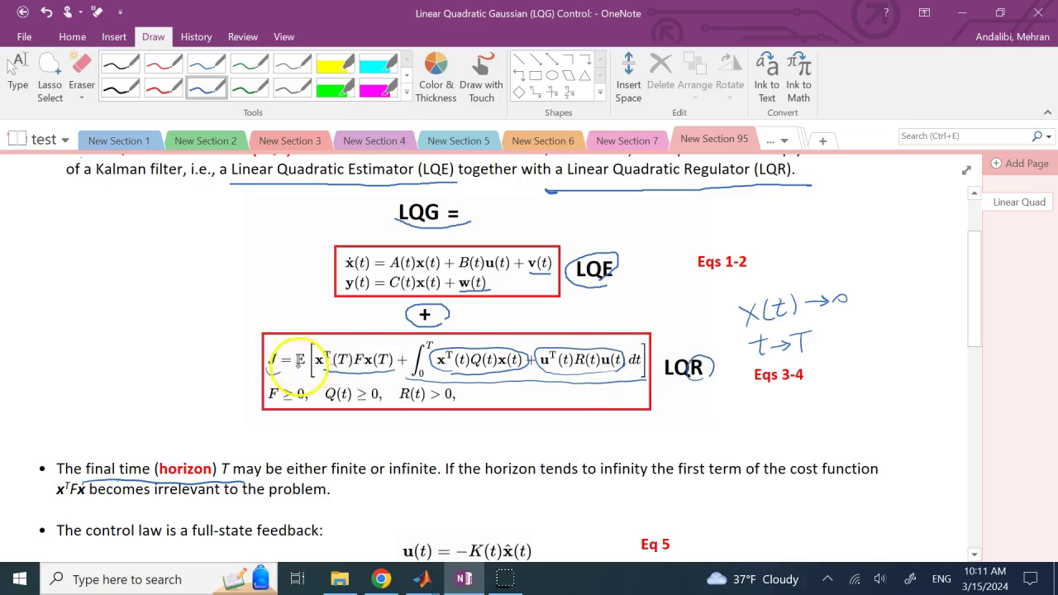
Circle 𝔼 and x(T), underline the F, Q(t), R(t) constraints and 'finite or infinite', and add ∞ to the note.
mouse_move(307, 344)
left_mouse_down()
mouse_move(292, 363)
mouse_move(306, 369)
left_mouse_up()
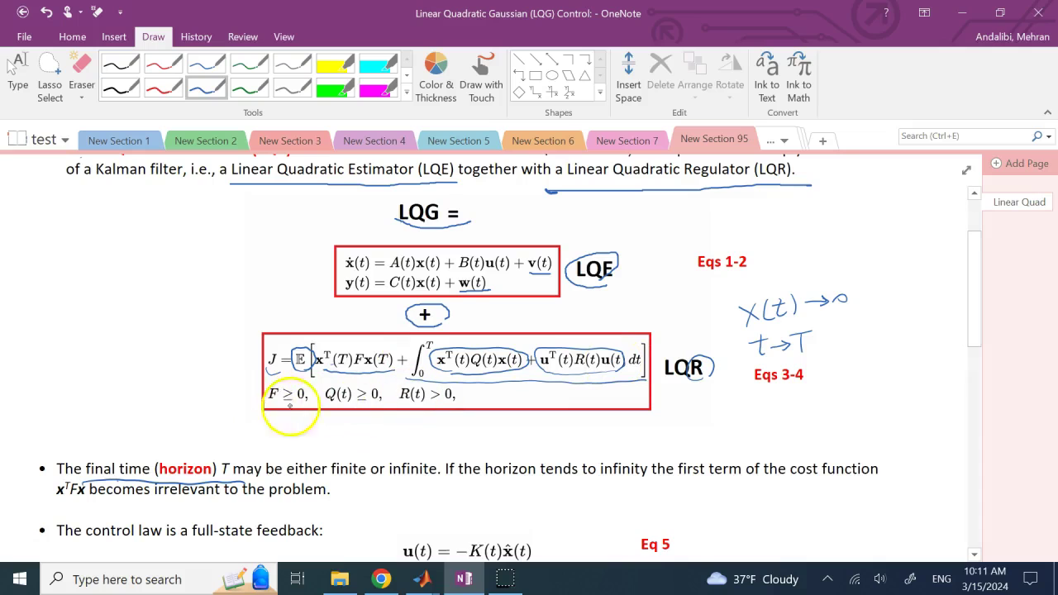
mouse_move(266, 403)
left_mouse_down()
mouse_move(313, 396)
mouse_move(385, 399)
mouse_move(298, 395)
mouse_move(410, 395)
mouse_move(395, 397)
mouse_move(417, 415)
mouse_move(458, 399)
left_mouse_up()
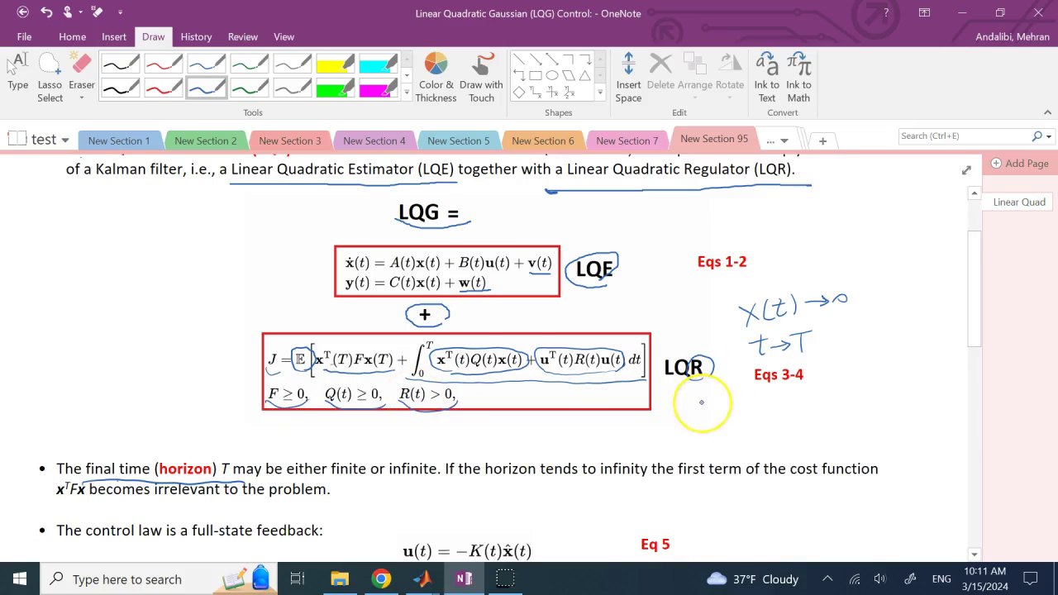
left_click_drag(690, 377, 707, 375)
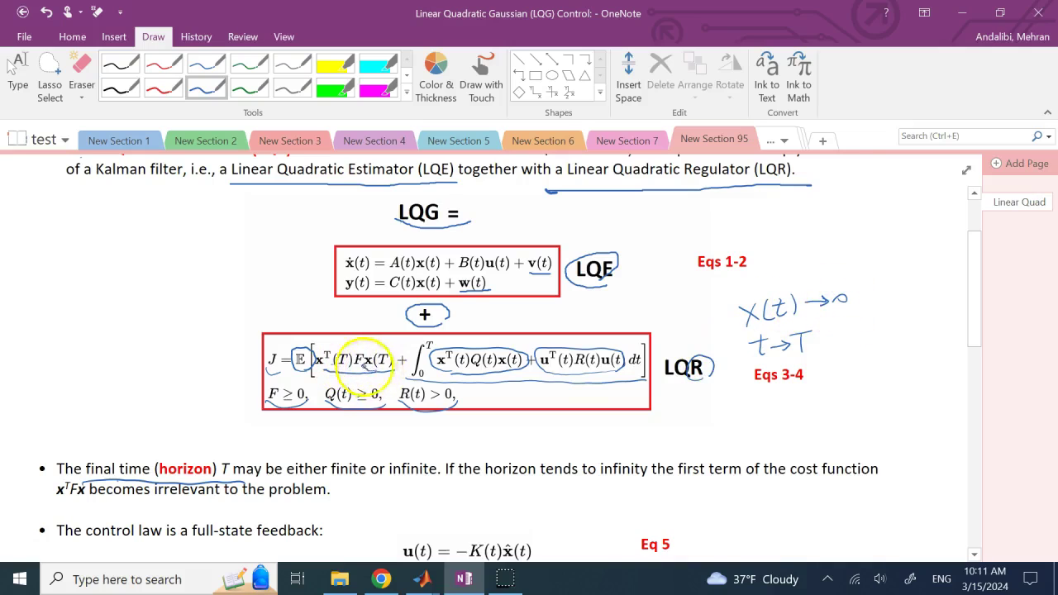
mouse_move(365, 365)
left_mouse_down()
mouse_move(394, 365)
mouse_move(364, 373)
left_mouse_up()
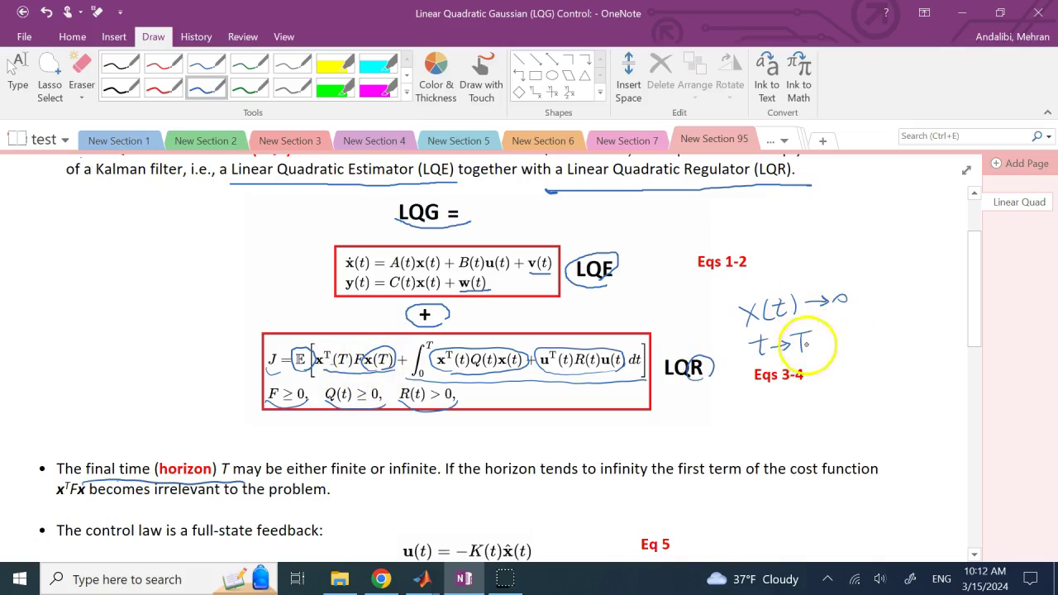
mouse_move(809, 335)
left_mouse_down()
mouse_move(836, 330)
mouse_move(826, 335)
mouse_move(837, 345)
mouse_move(827, 330)
left_mouse_up()
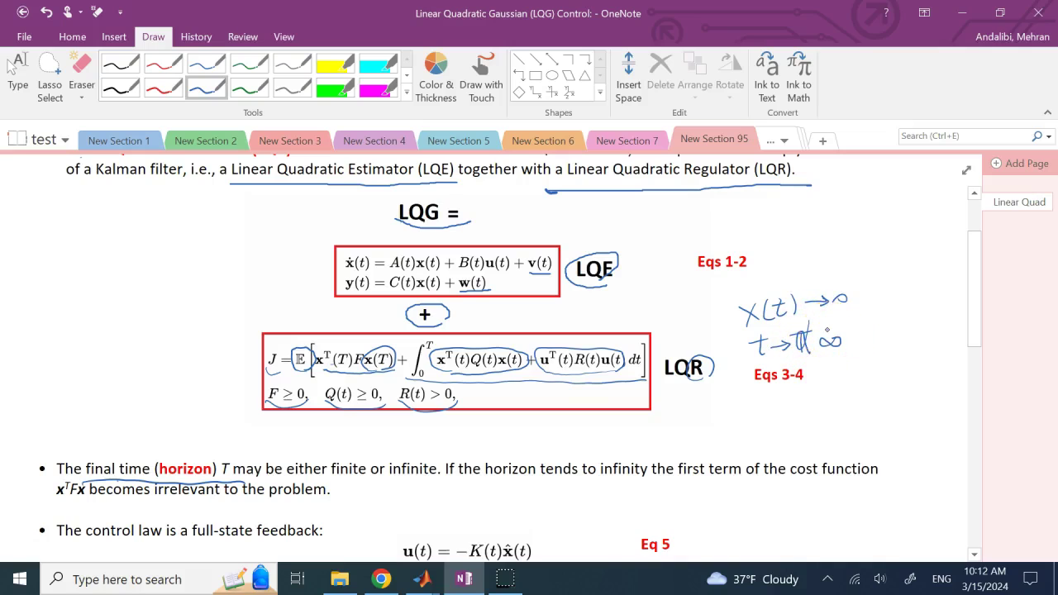
left_click_drag(337, 477, 438, 481)
Loop the xᵀ(T)Fx(T) terminal term and underline the 'becomes irrelevant to the problem' sentence.
scroll(76, 342, "down", 1)
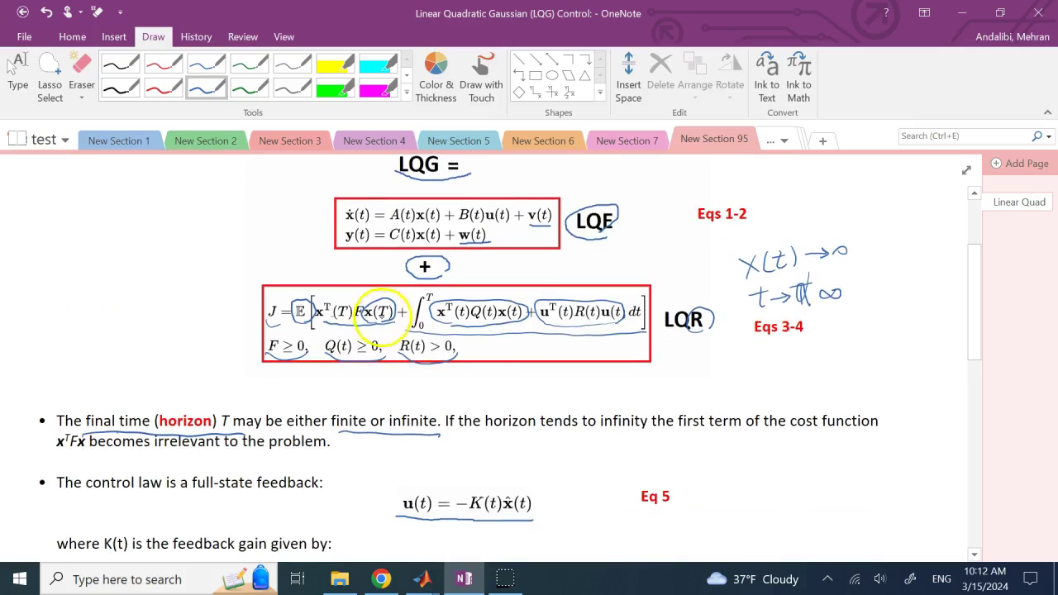
mouse_move(381, 312)
left_mouse_down()
mouse_move(302, 321)
mouse_move(310, 297)
mouse_move(394, 292)
mouse_move(398, 319)
mouse_move(364, 314)
left_mouse_up()
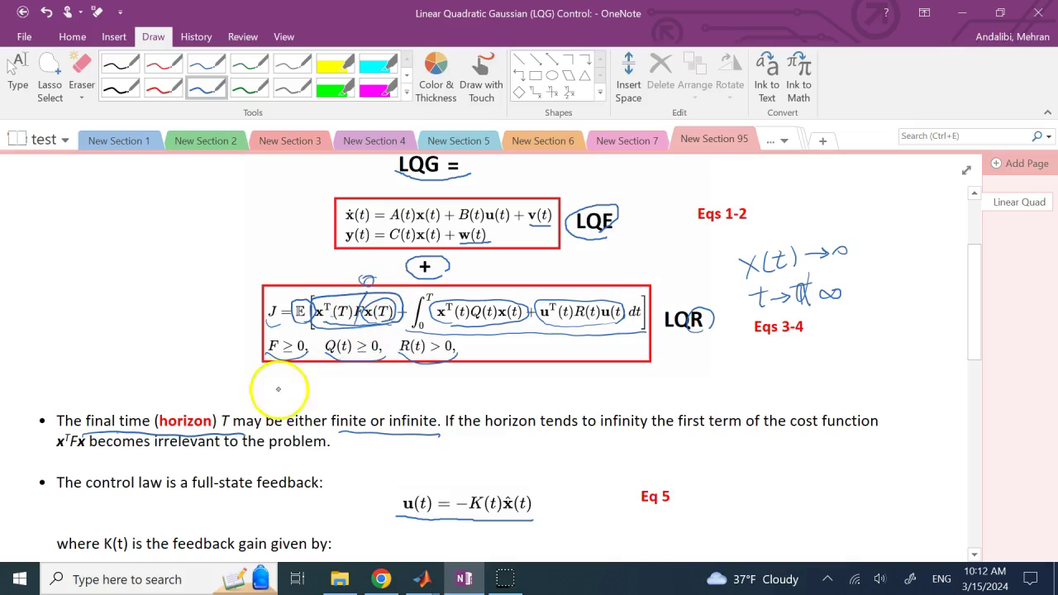
left_click_drag(62, 447, 329, 446)
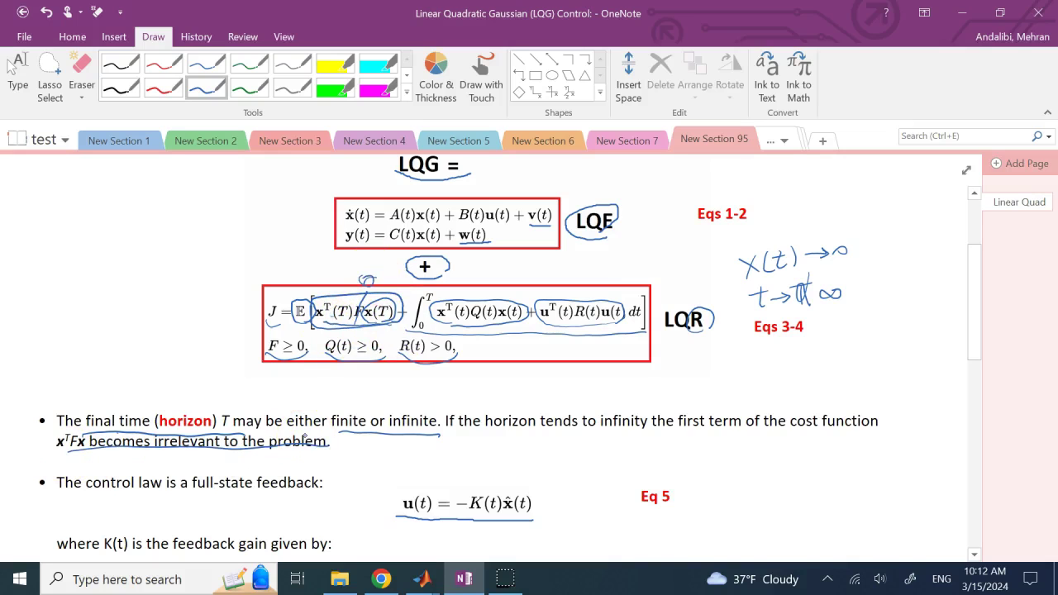
Underline 'full-state feedback' in the control law bullet.
scroll(74, 413, "down", 5)
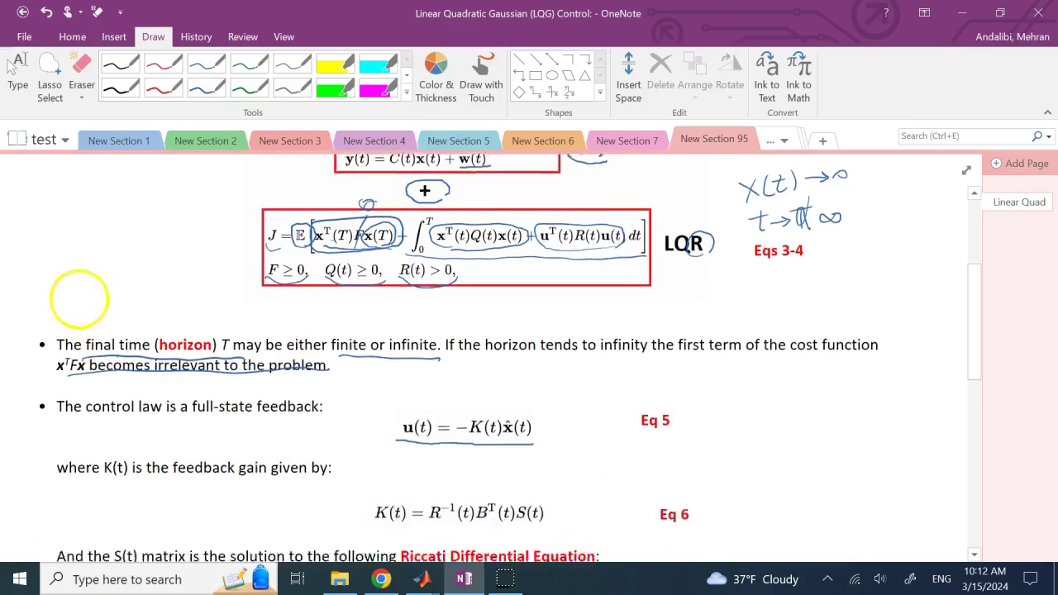
key("Escape")
left_click_drag(186, 306, 305, 305)
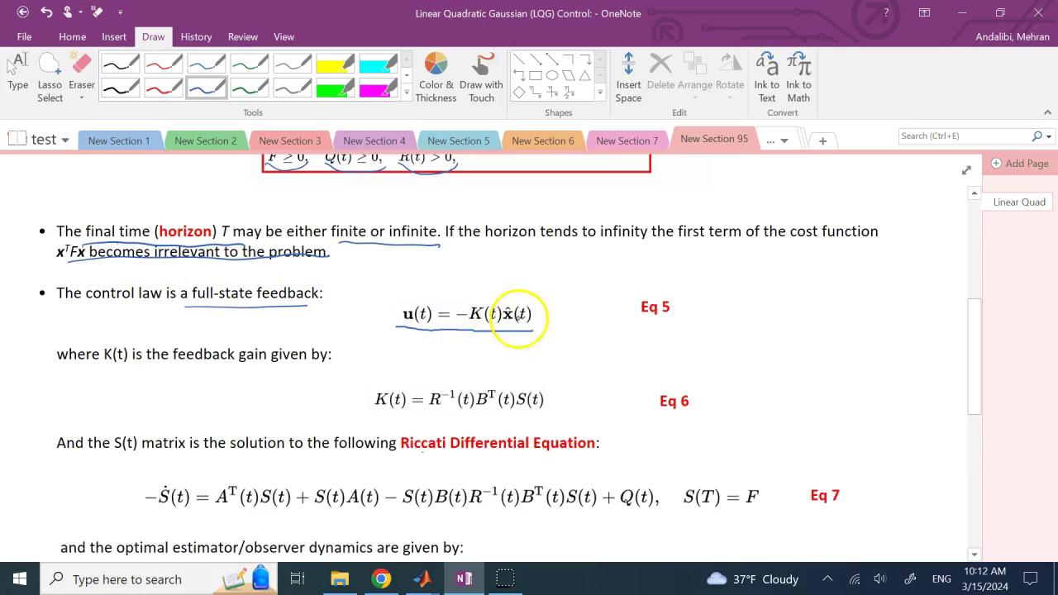
Handwrite 'x̂ K|K' beside Eq 5 and circle x̂(t) in it.
scroll(103, 447, "up", 2)
scroll(103, 446, "up", 1)
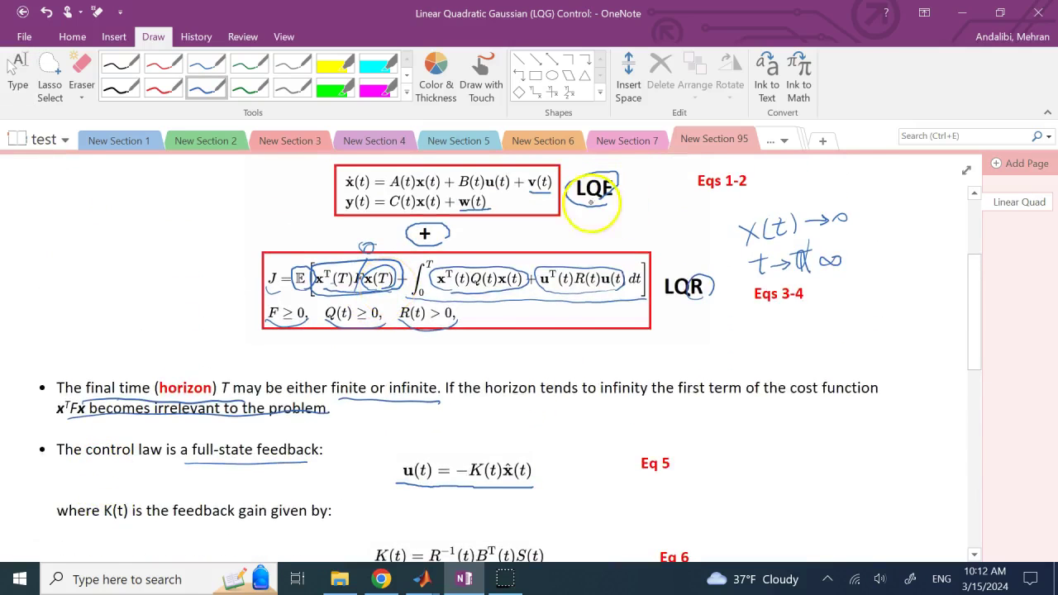
scroll(85, 217, "down", 2)
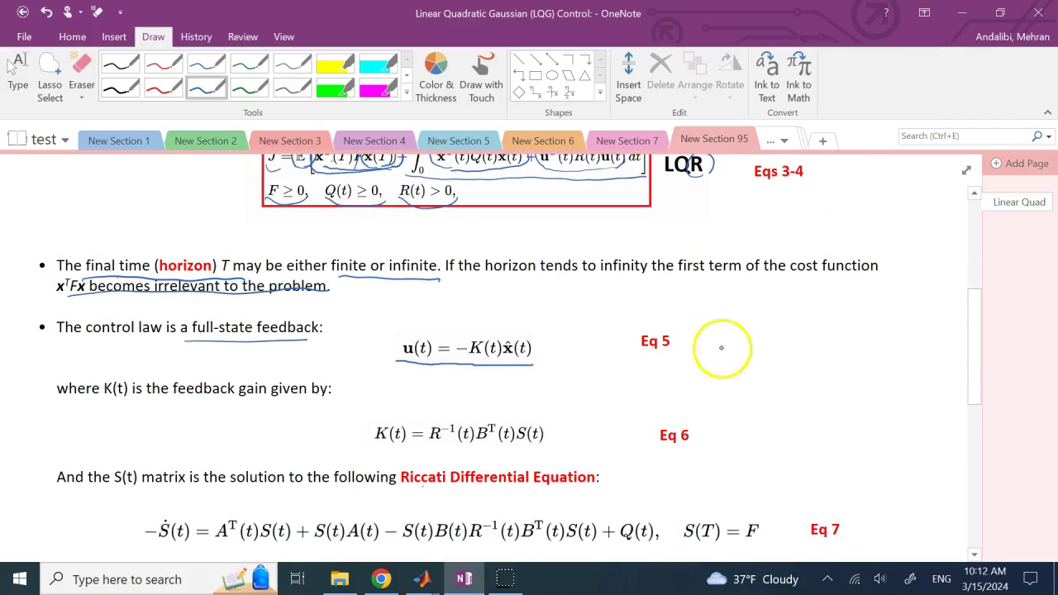
mouse_move(720, 345)
left_mouse_down()
mouse_move(729, 364)
mouse_move(717, 363)
mouse_move(748, 347)
mouse_move(760, 365)
mouse_move(780, 365)
left_mouse_up()
left_click_drag(791, 347, 791, 365)
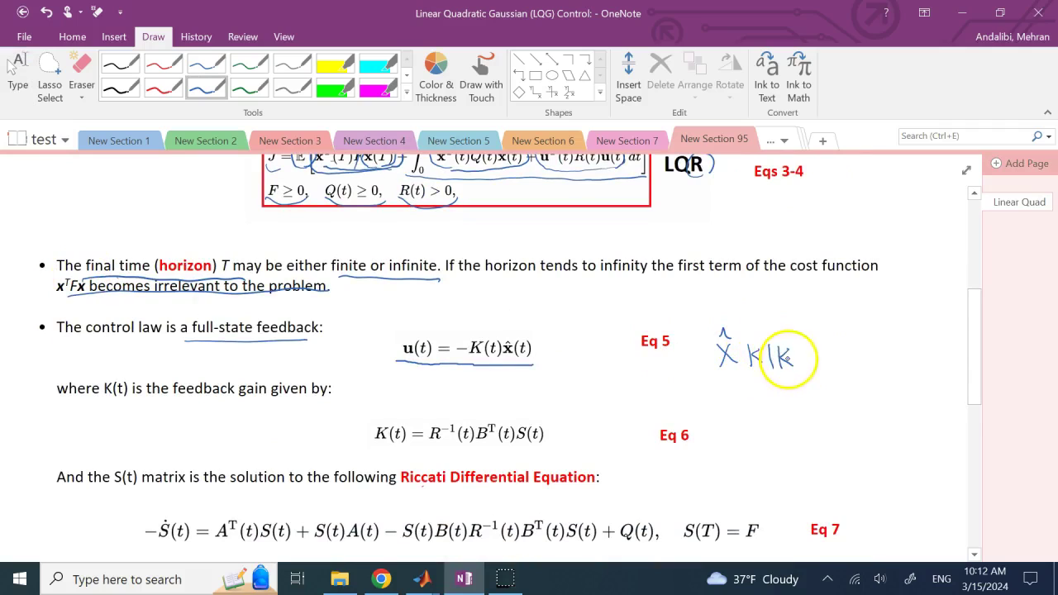
mouse_move(520, 350)
left_mouse_down()
mouse_move(512, 361)
mouse_move(524, 358)
mouse_move(511, 358)
left_mouse_up()
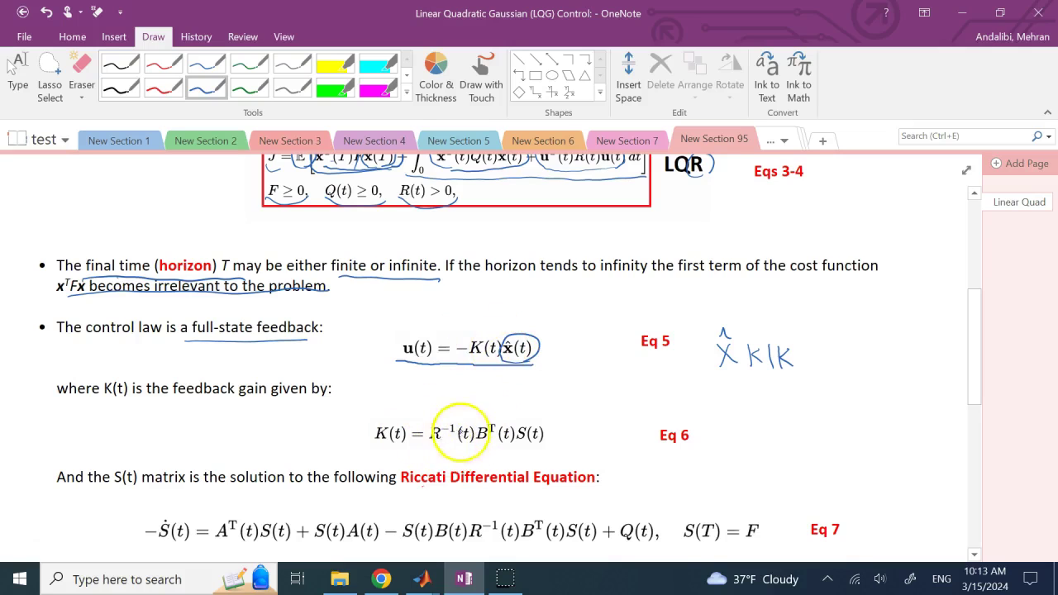
Underline the right-hand side of Eq 6 and circle S(t), then scroll down.
left_click_drag(545, 446, 372, 451)
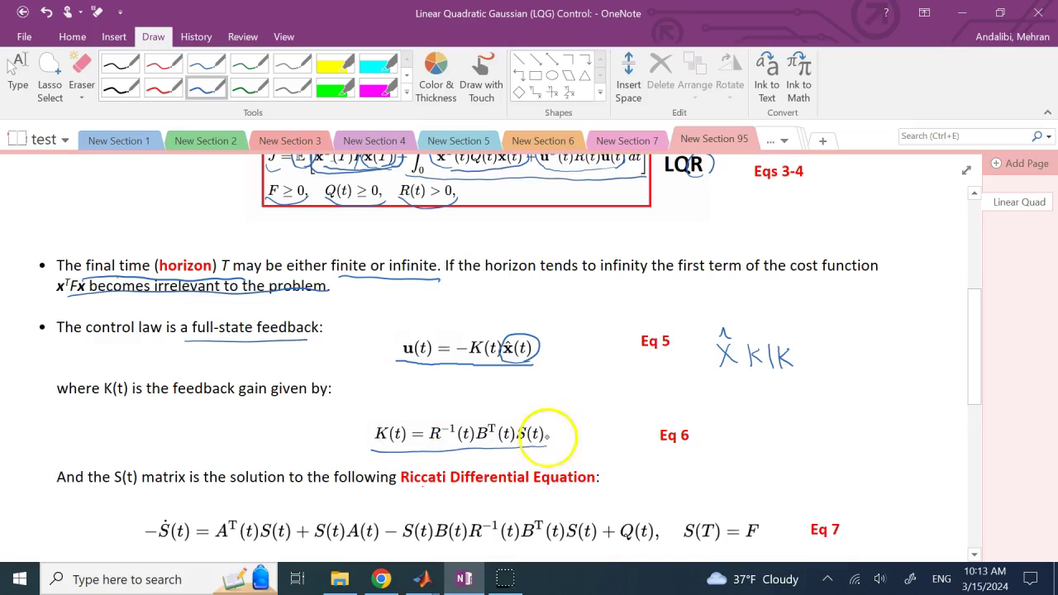
mouse_move(515, 441)
left_mouse_down()
mouse_move(539, 420)
mouse_move(542, 444)
mouse_move(509, 439)
left_mouse_up()
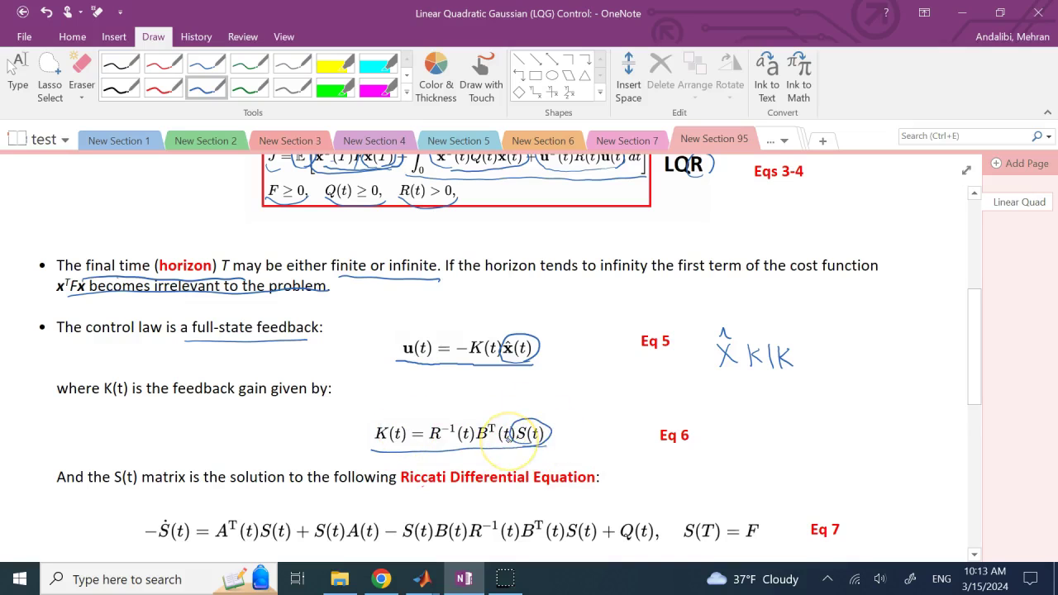
scroll(152, 264, "down", 3)
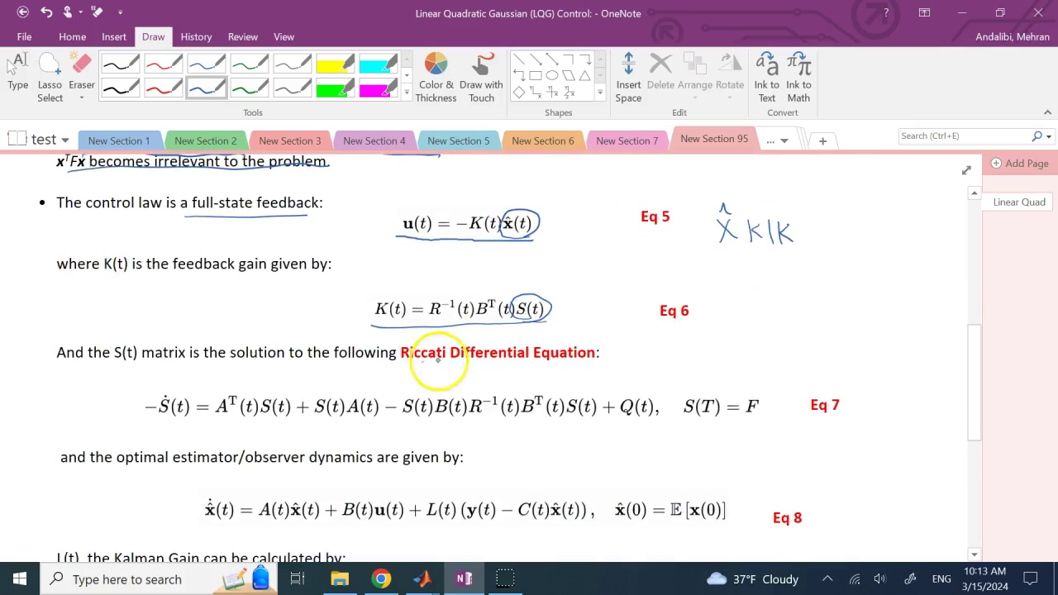